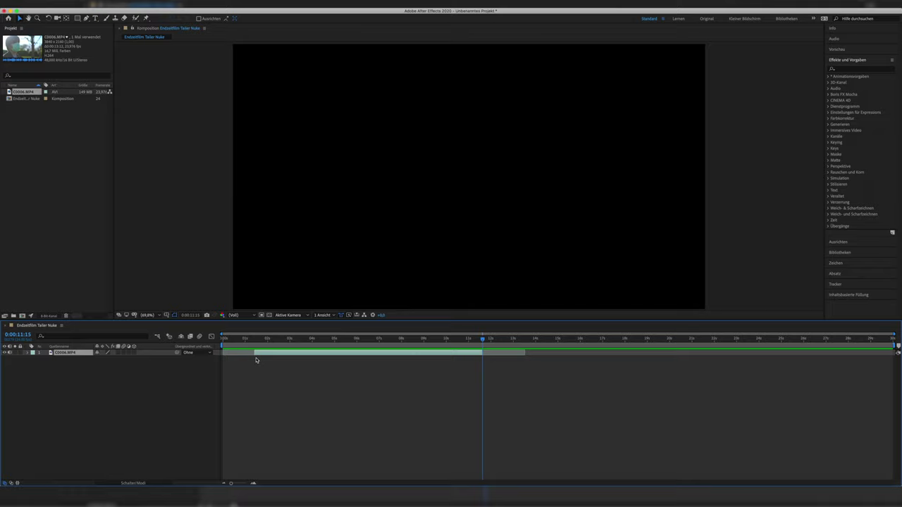
Step: Move the C0006.MP4 layer to start at 0:00 and trim the work area to the used part
left_click_drag(366, 352, 335, 352)
left_click_drag(894, 335, 464, 336)
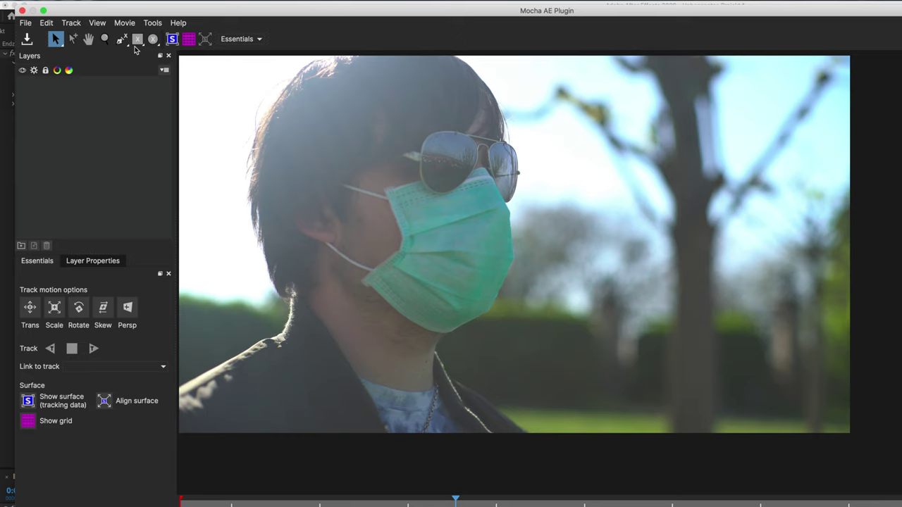
Step: Draw an X-spline shape around the left sunglasses lens and track it forward and backward
left_click(81, 28)
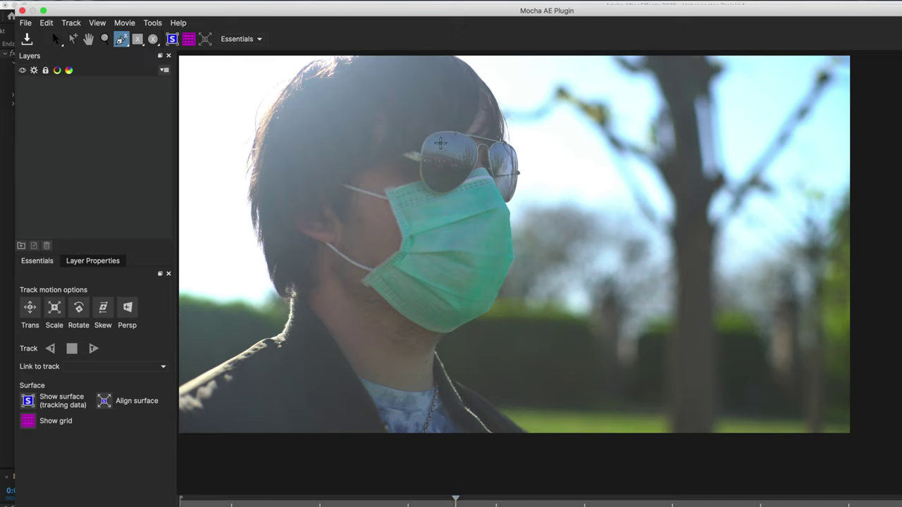
left_click(440, 143)
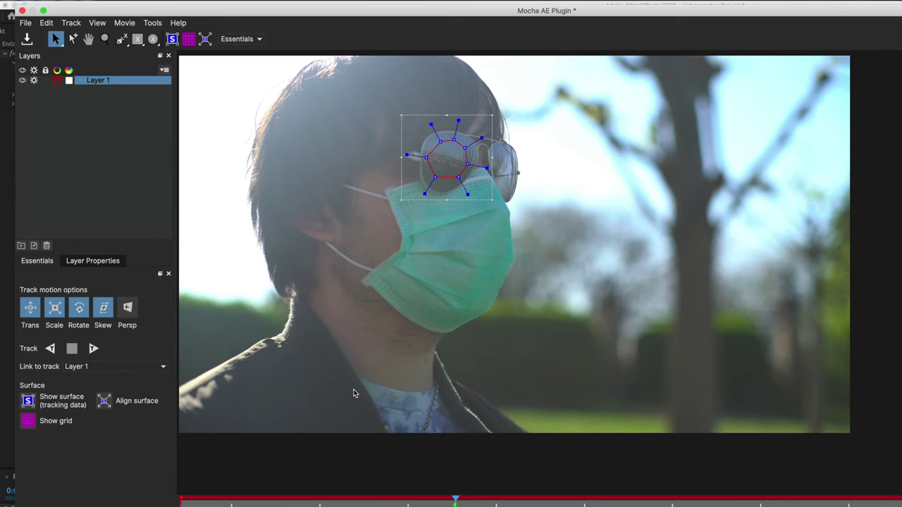
left_click(94, 349)
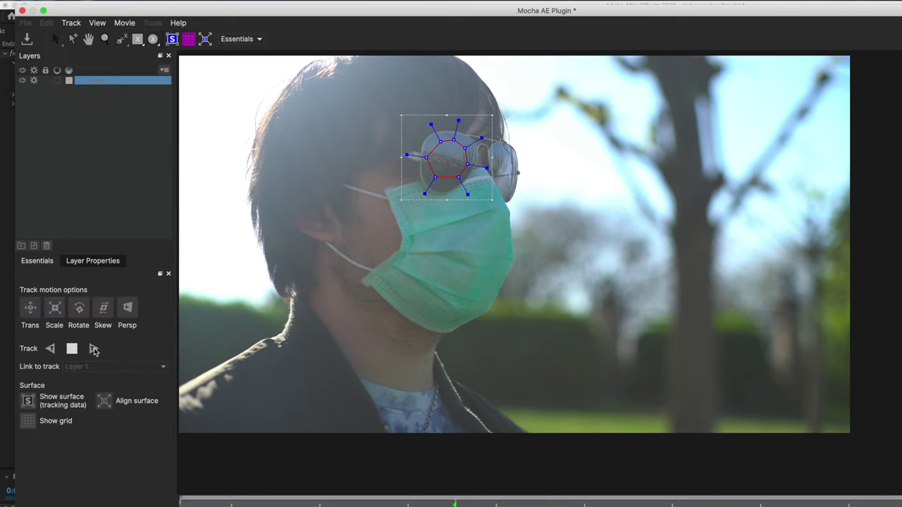
left_click(51, 349)
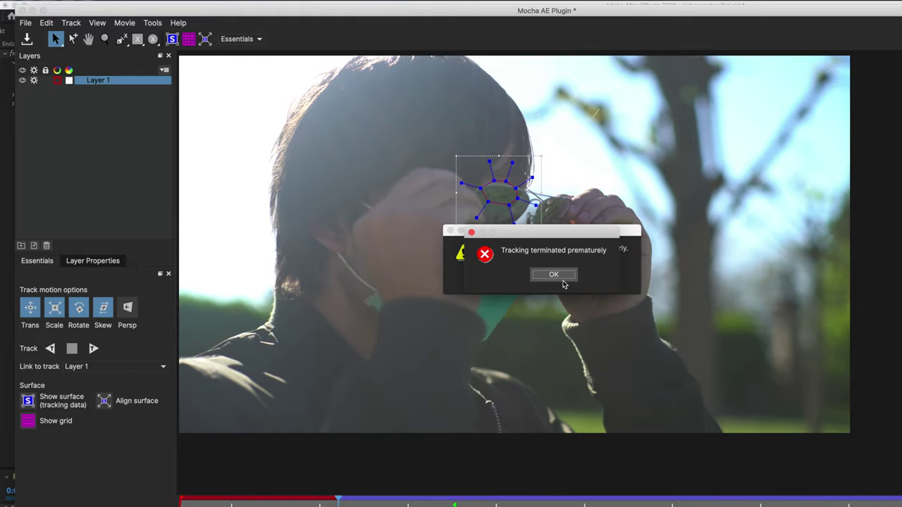
left_click(555, 277)
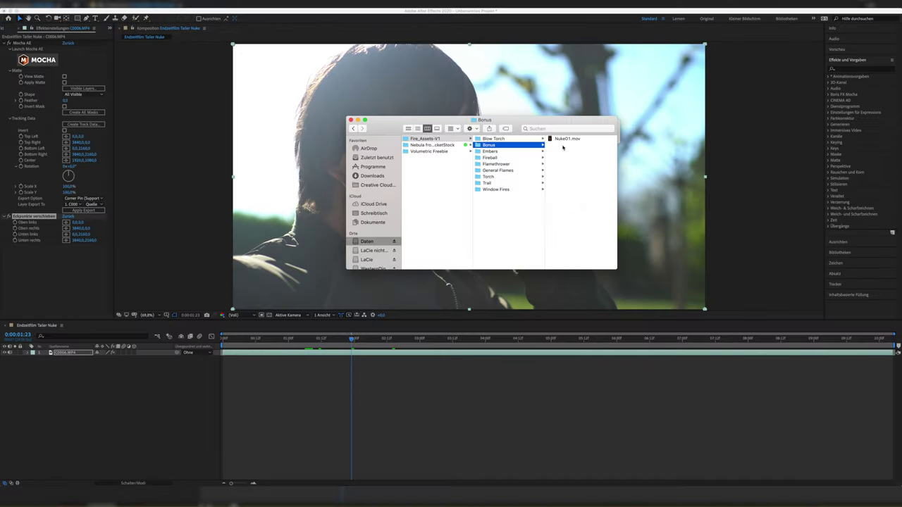
Step: Drag Nuke01.mov from the Bonus folder onto the timeline above C0006.MP4
left_click_drag(168, 318, 125, 383)
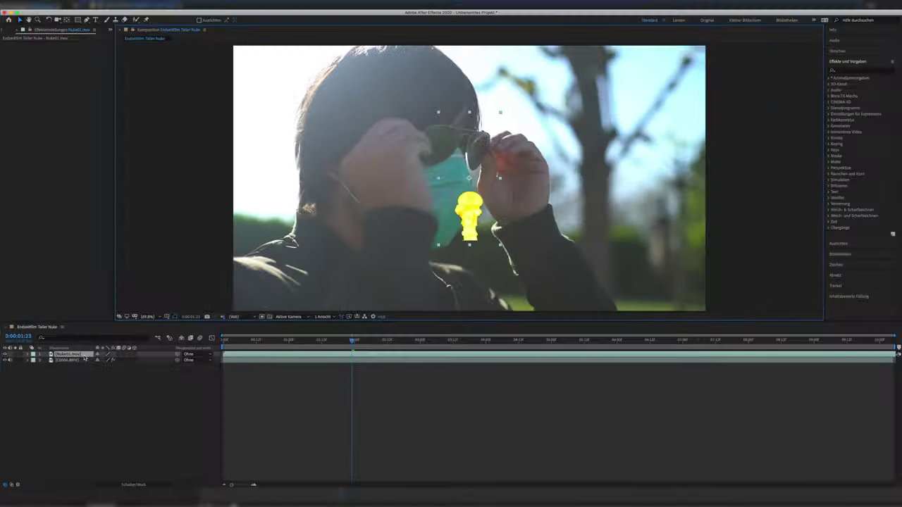
Step: Pre-compose the Nuke layer and set up a Mocha Corner Pin (Support Motion Blur) export for it
right_click(91, 358)
left_click(179, 450)
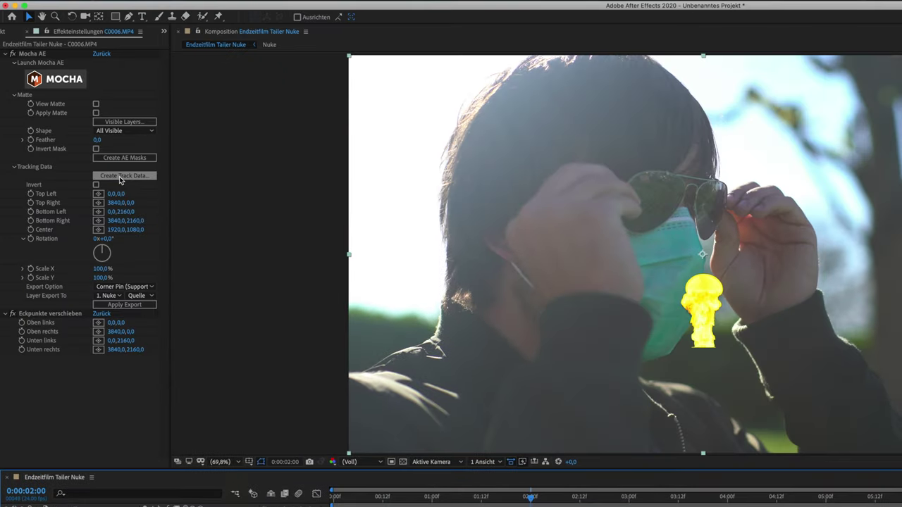
left_click(120, 180)
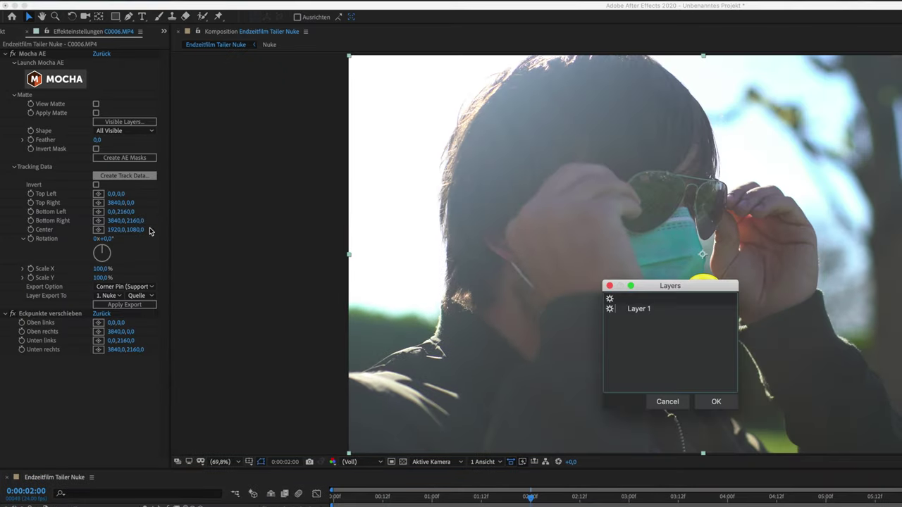
left_click(713, 403)
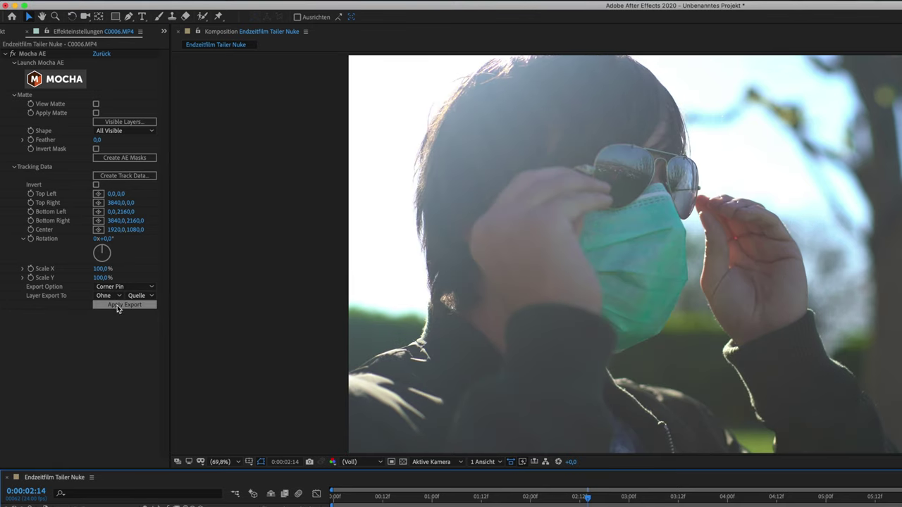
left_click(116, 287)
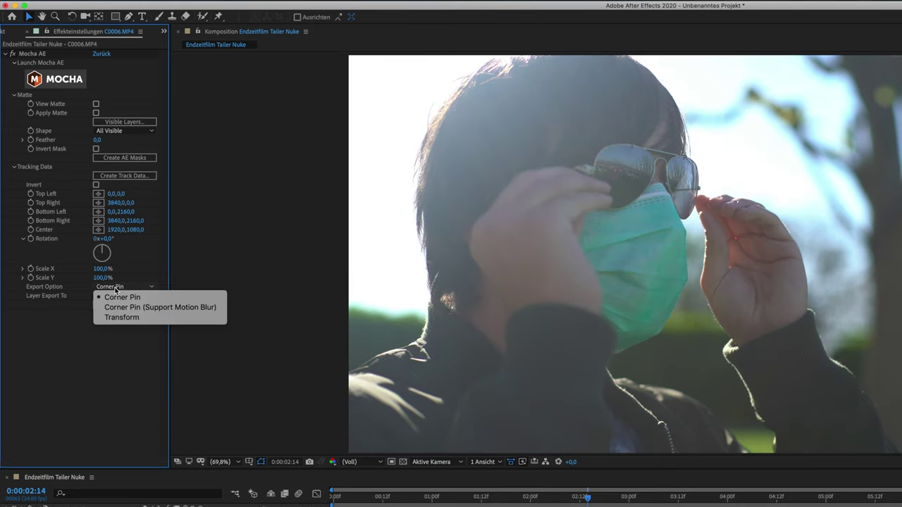
left_click(111, 308)
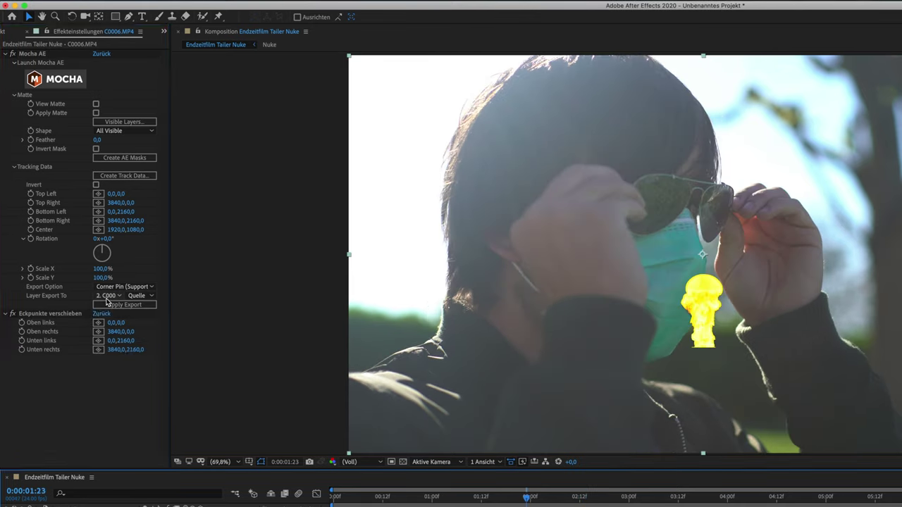
left_click(110, 296)
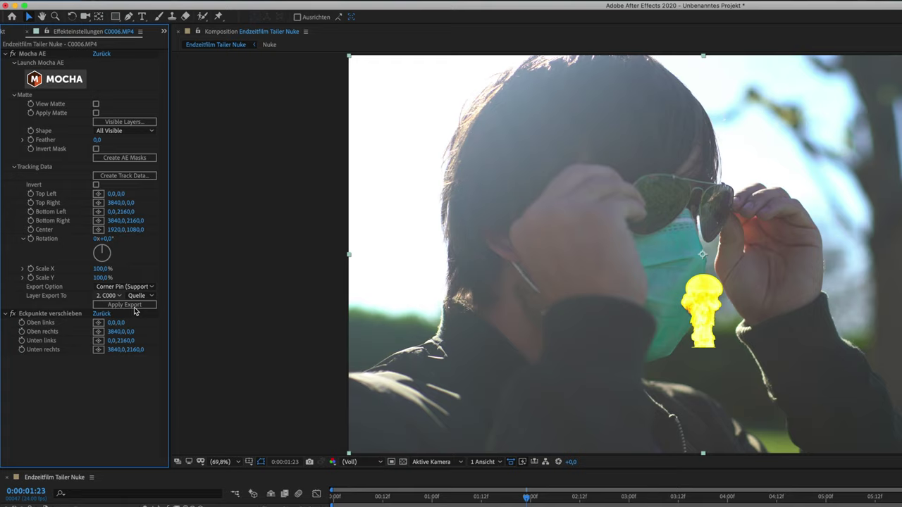
Step: Apply the corner-pin track and open the explosion precomp in a second viewer
left_click(134, 308)
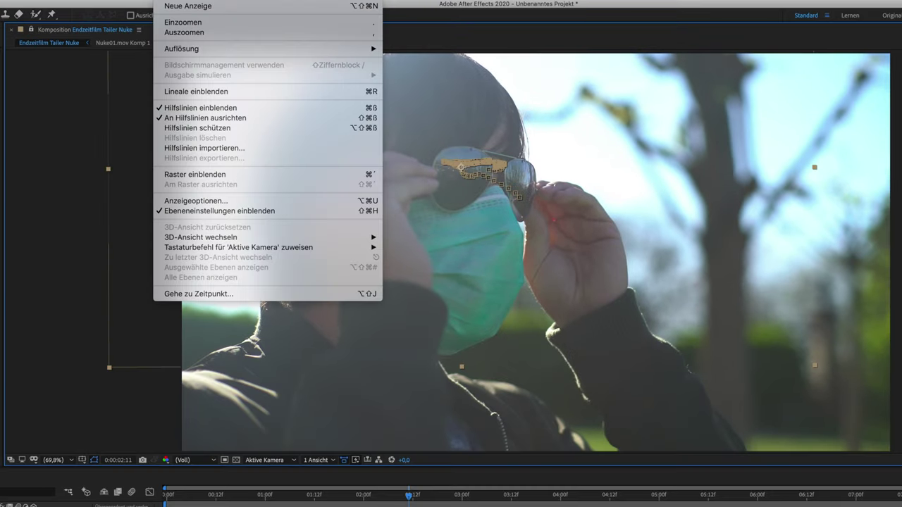
left_click(175, 6)
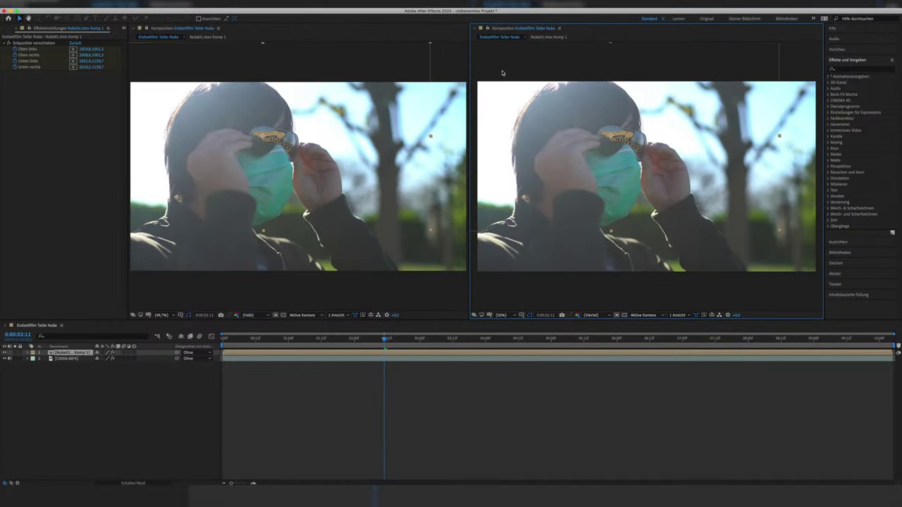
double_click(78, 354)
scroll(273, 280, "up", 10)
left_click(29, 353)
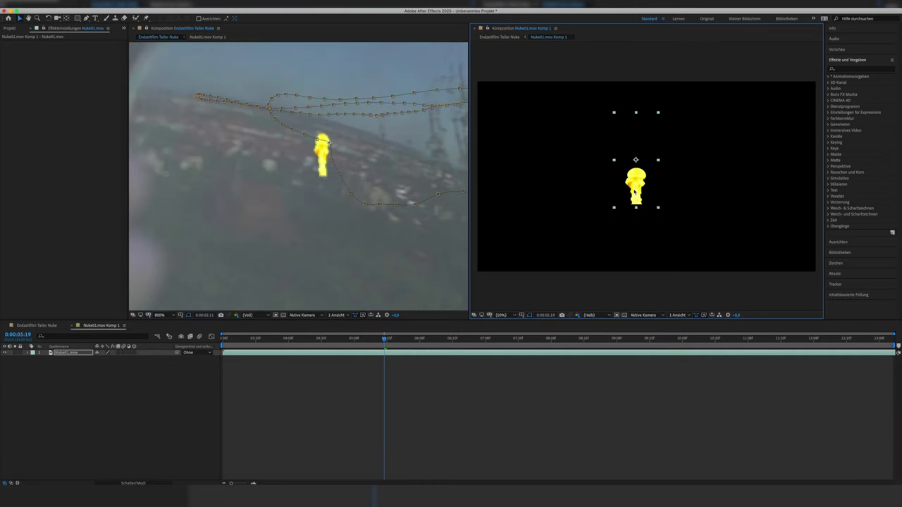
Step: Enlarge the explosion, rotate it 12° and shift it to the right
left_click_drag(662, 215, 671, 252)
scroll(357, 143, "down", 3)
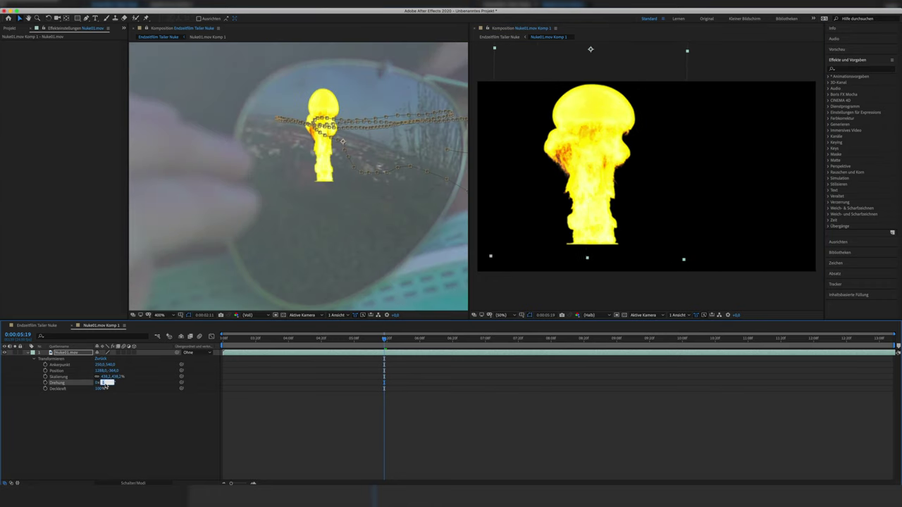
type("12")
key("Return")
left_click_drag(595, 166, 645, 191)
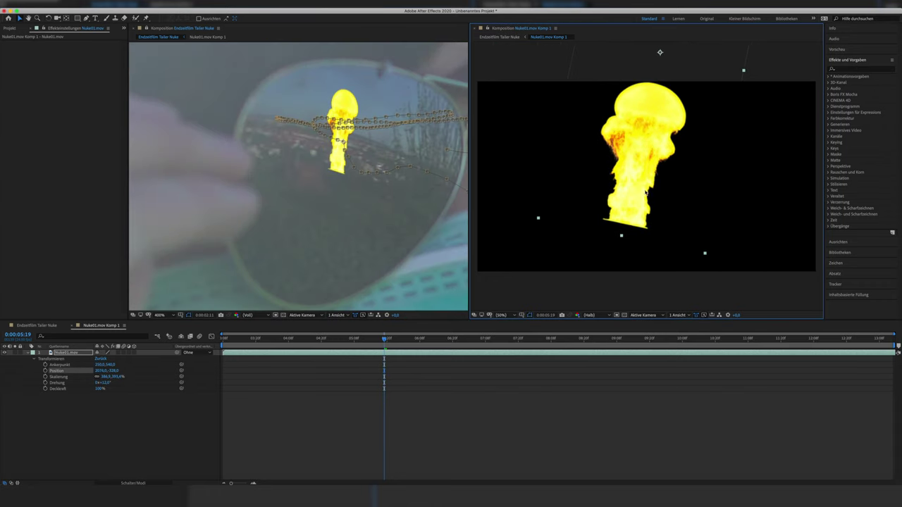
Step: Preview the tracked explosion at later frames and nudge it slightly left
left_click_drag(384, 339, 431, 345)
key("space")
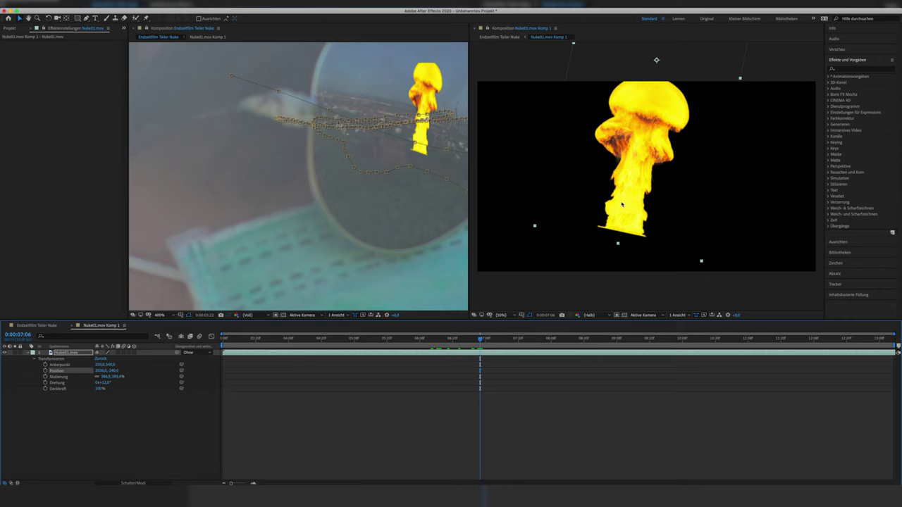
left_click(337, 340)
left_click_drag(336, 340, 463, 340)
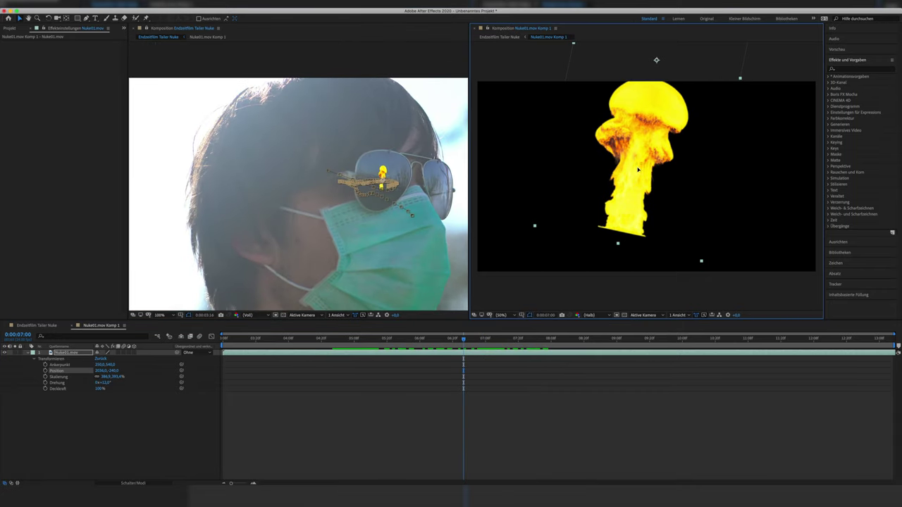
scroll(380, 179, "up", 4)
left_click_drag(642, 195, 599, 194)
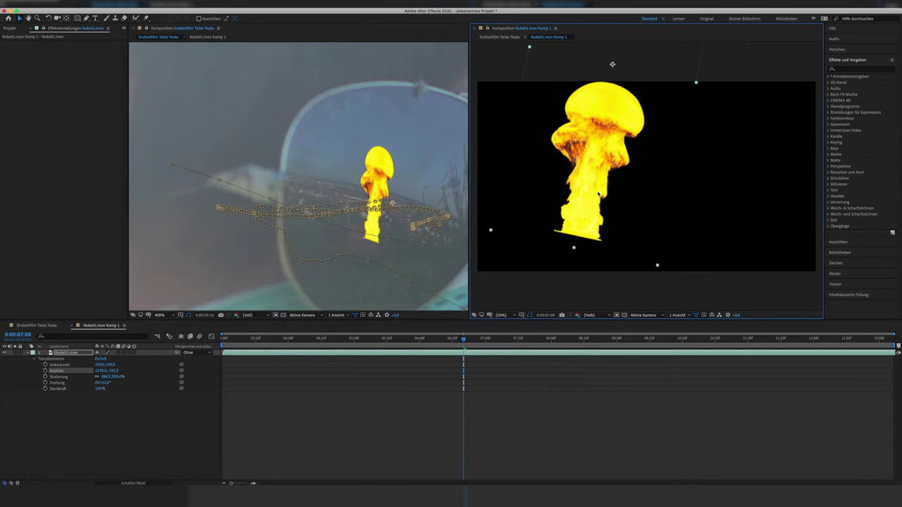
Step: Mask away the area beneath the explosion's base with a curved three-point mask
left_click(635, 274)
left_click(521, 259)
left_click(548, 211)
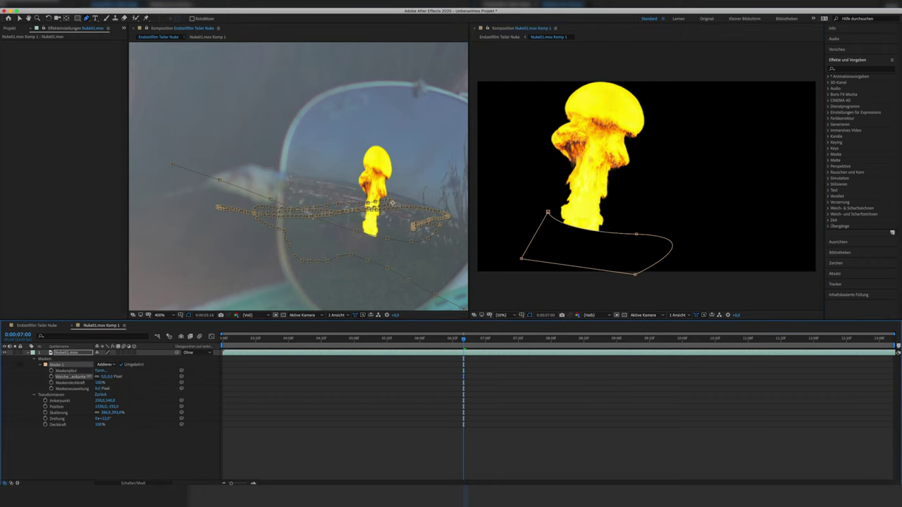
left_click_drag(630, 227, 549, 225)
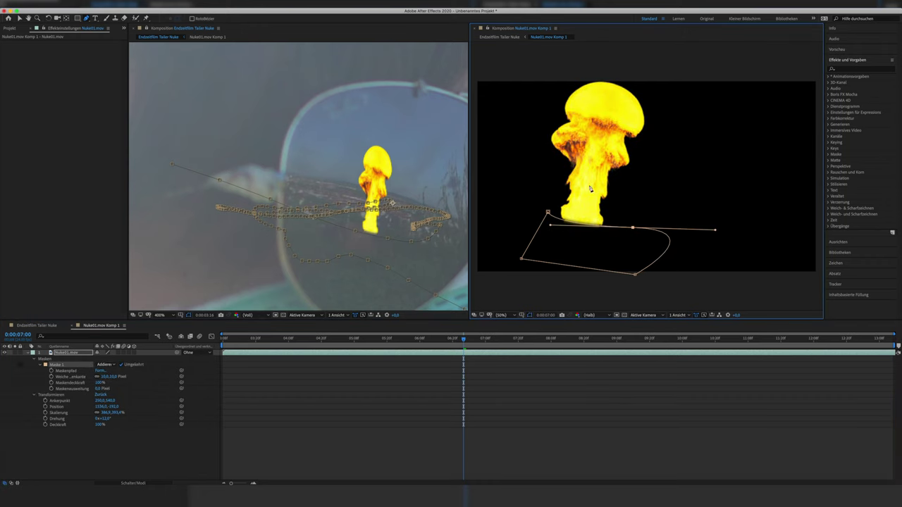
left_click(476, 31)
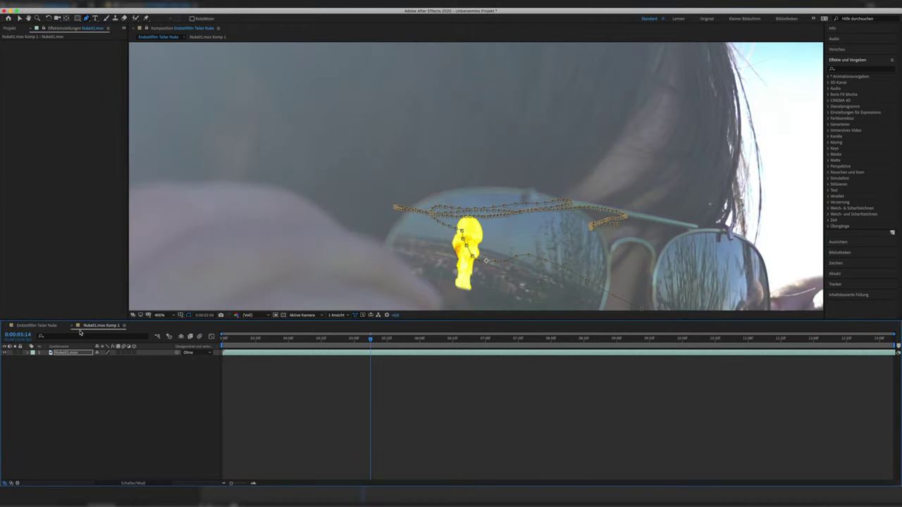
Step: Return to the Endzeitfilm Tailer Nuke composition and move to about three seconds in
left_click(73, 326)
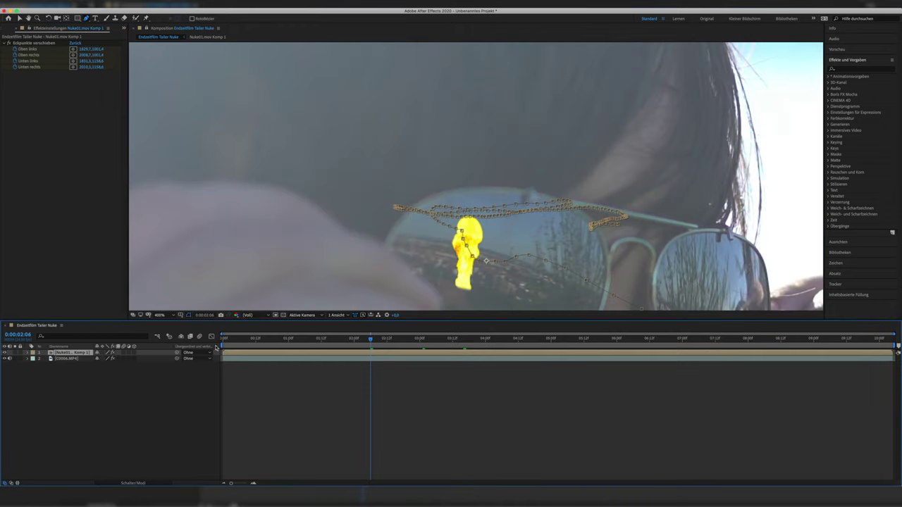
scroll(505, 250, "down", 6)
left_click(338, 339)
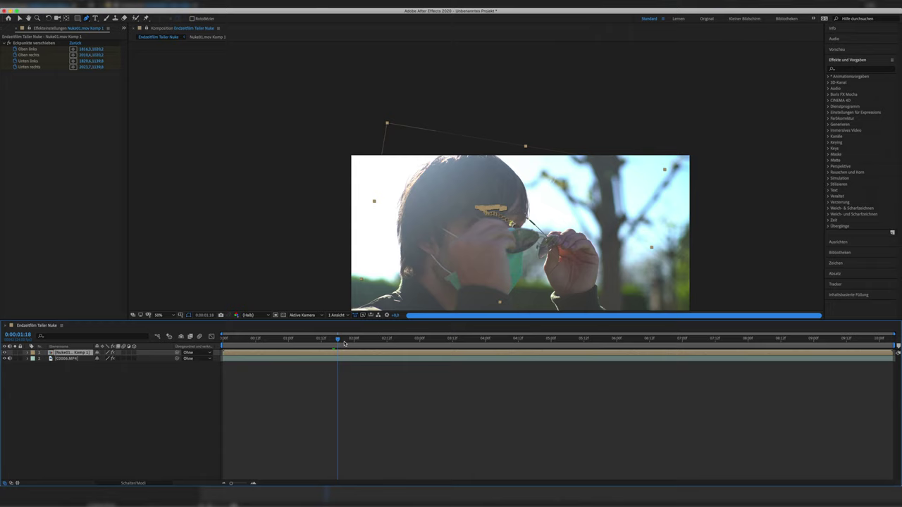
left_click_drag(345, 344, 440, 343)
Step: Add a Null 1 object and parent the nuke precomp layer to it
left_click(151, 3)
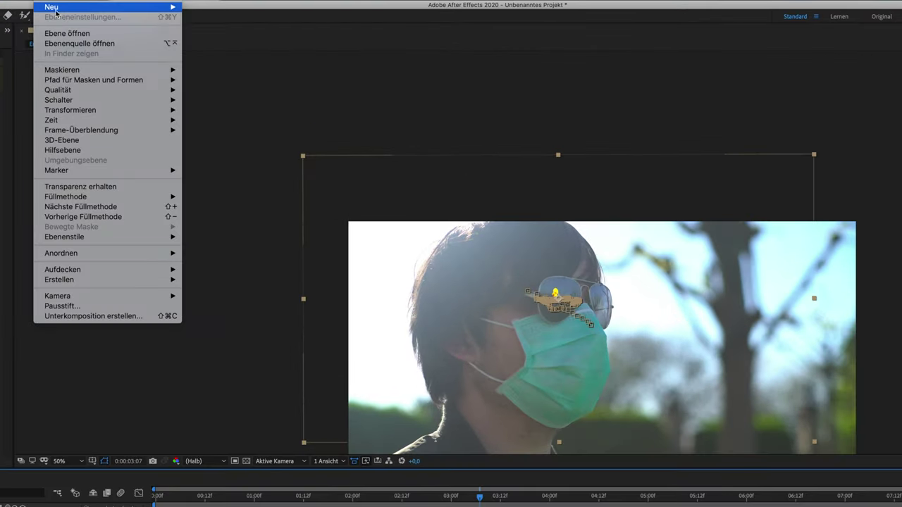
mouse_move(57, 12)
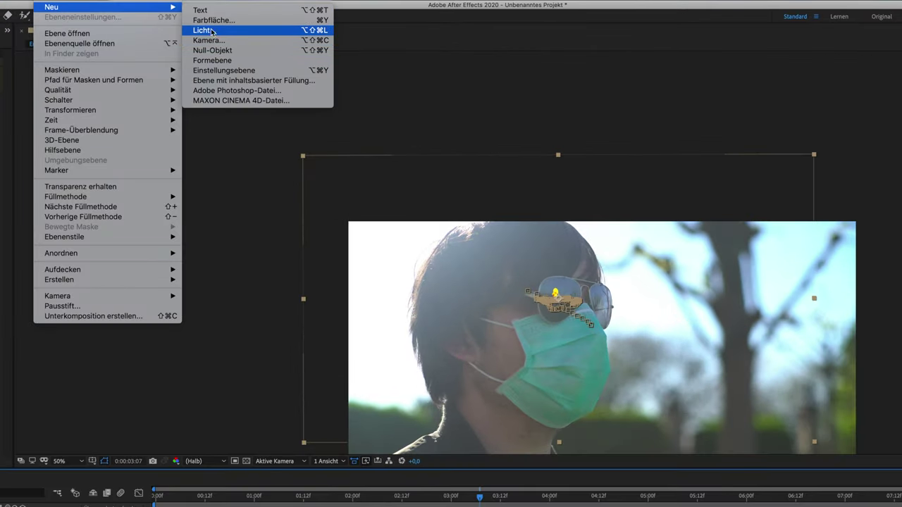
left_click(216, 52)
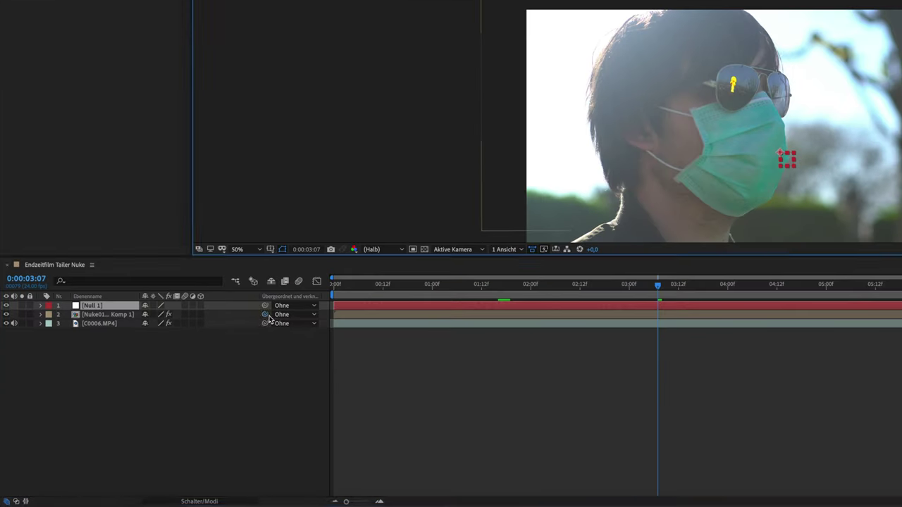
left_click_drag(177, 359, 142, 360)
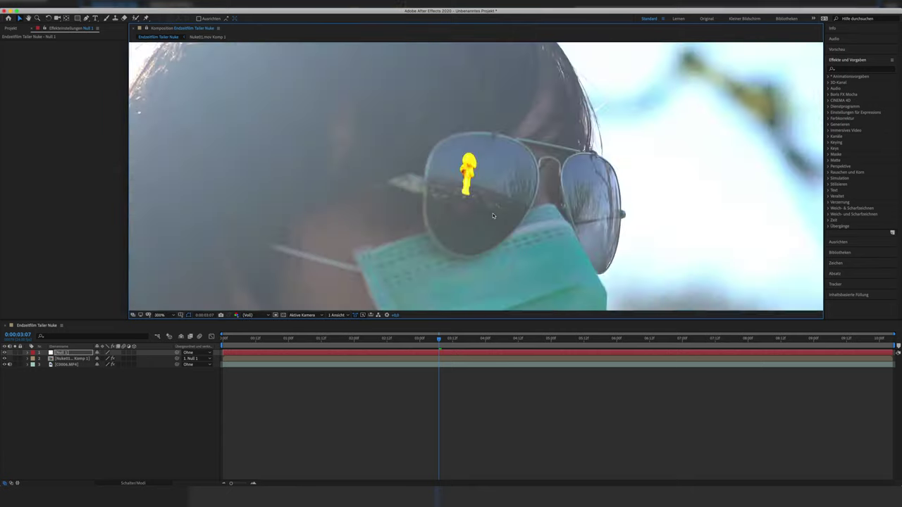
key("super+Right")
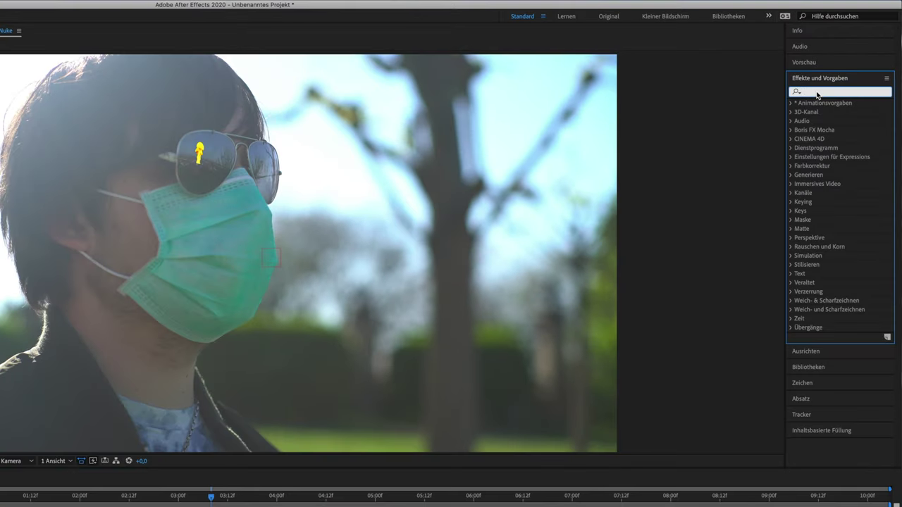
Step: Add Gaussian Blur to the nuke, scale layer 3 to 85,1% and move it onto the lens
type("gau")
double_click(848, 113)
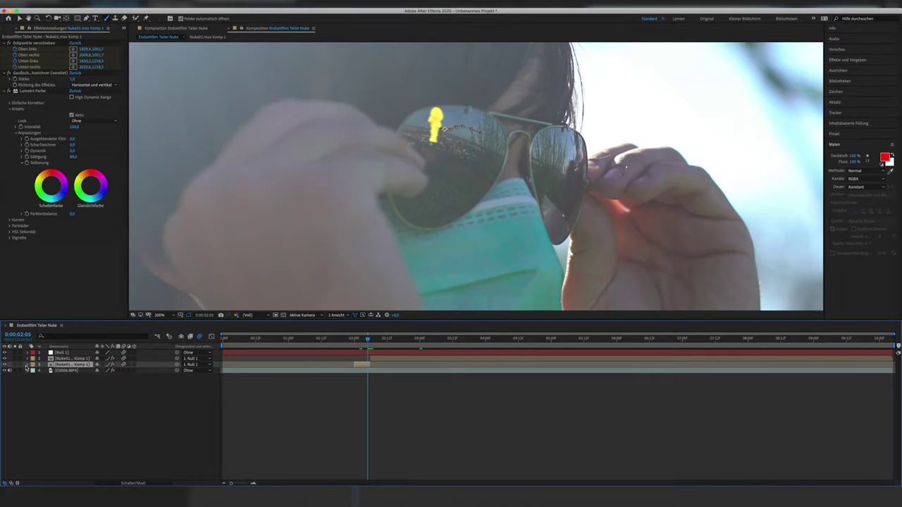
left_click(27, 365)
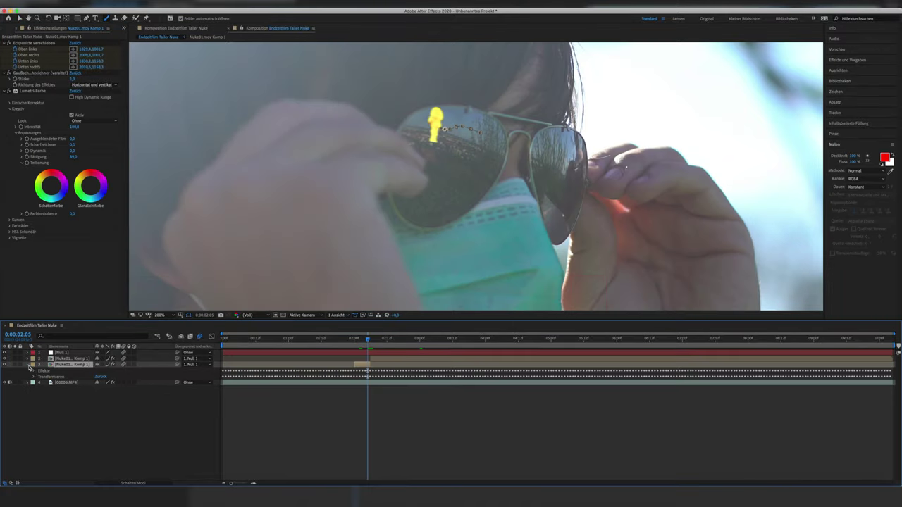
left_click(35, 377)
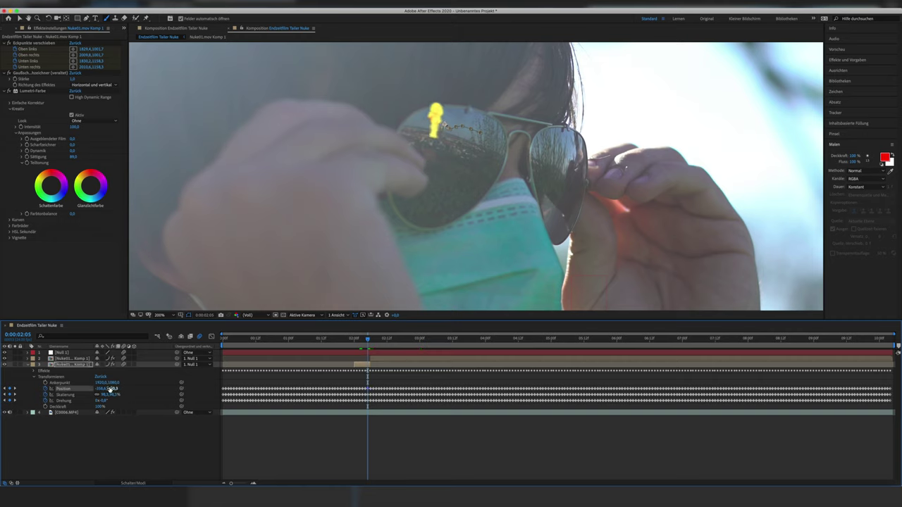
key("Return")
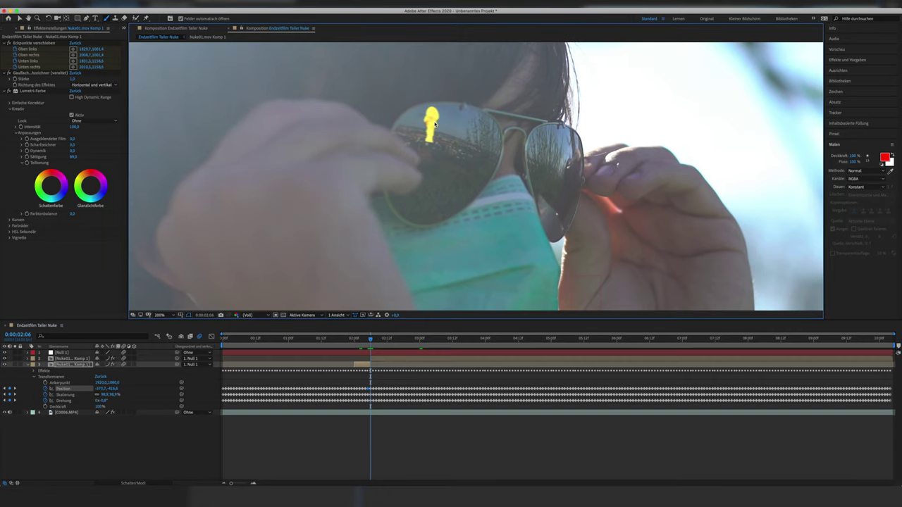
key("Page_Up")
key("Page_Up")
key("Page_Up")
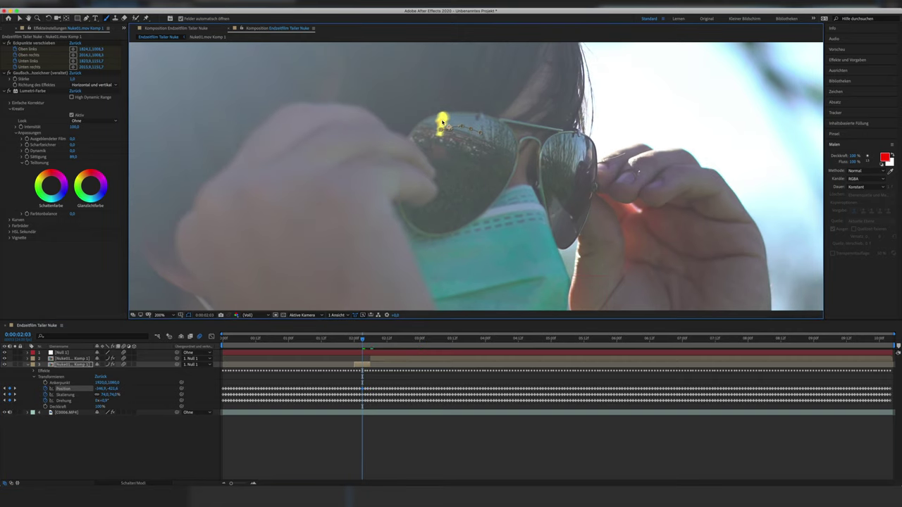
left_click_drag(432, 127, 441, 121)
key("space")
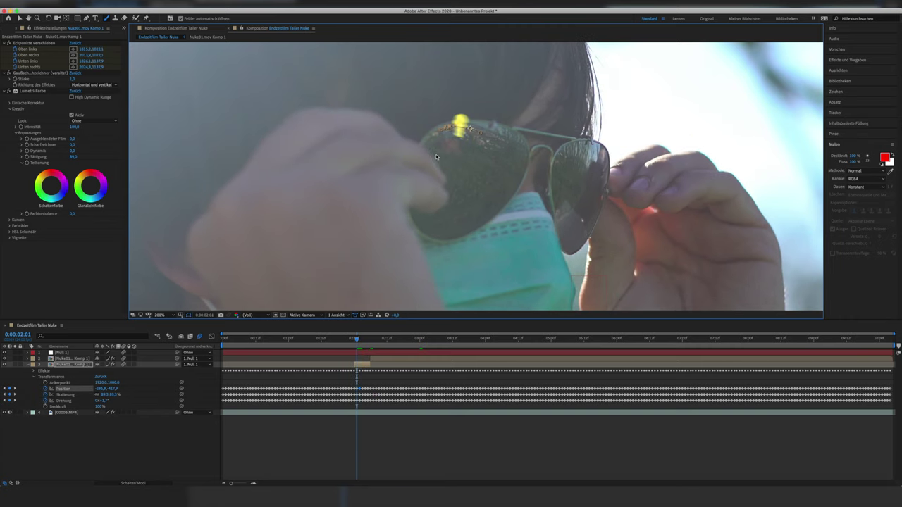
key("shift+slash")
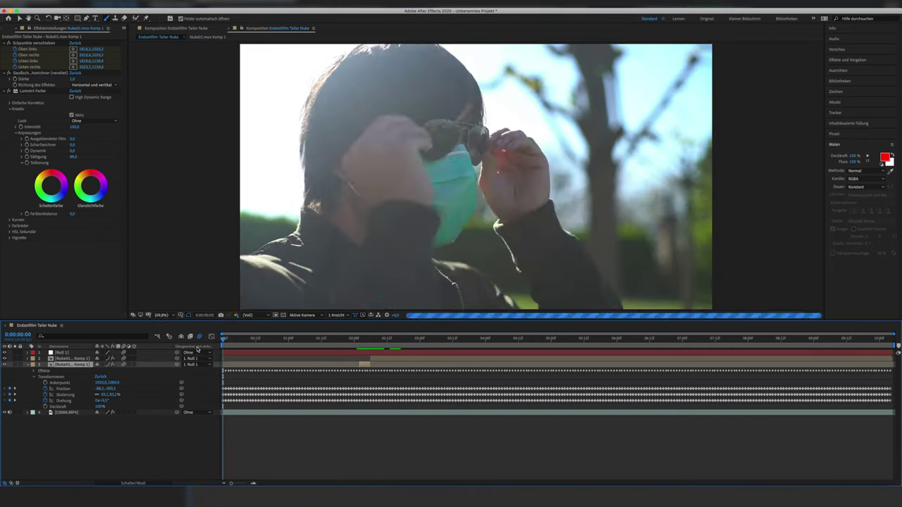
Step: Delete the extra nuke layer and duplicate the C0006.MP4 footage layer at 0:00:02:00
mouse_move(239, 345)
left_mouse_down()
mouse_move(614, 344)
mouse_move(362, 350)
left_mouse_up()
key("Delete")
key("ctrl+b")
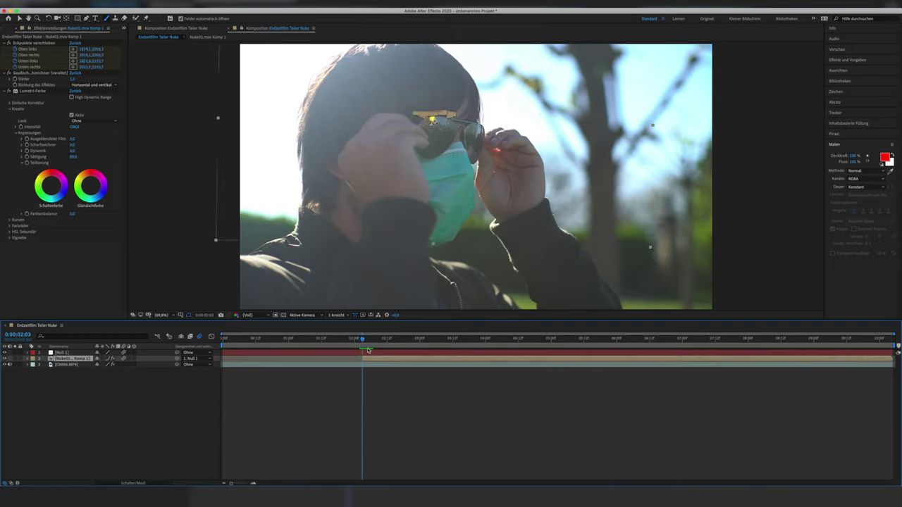
scroll(422, 161, "up", 5)
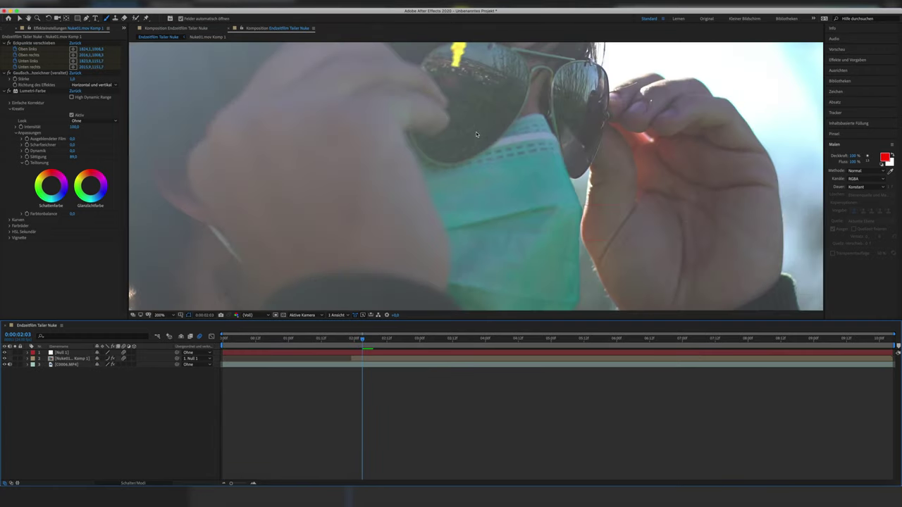
scroll(478, 140, "down", 3)
key("Page_Up")
key("Page_Up")
key("Page_Up")
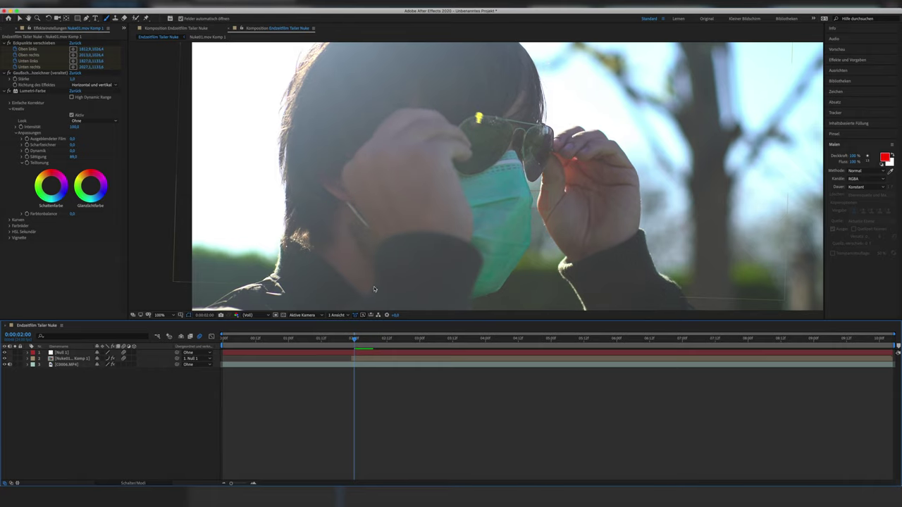
left_click(348, 365)
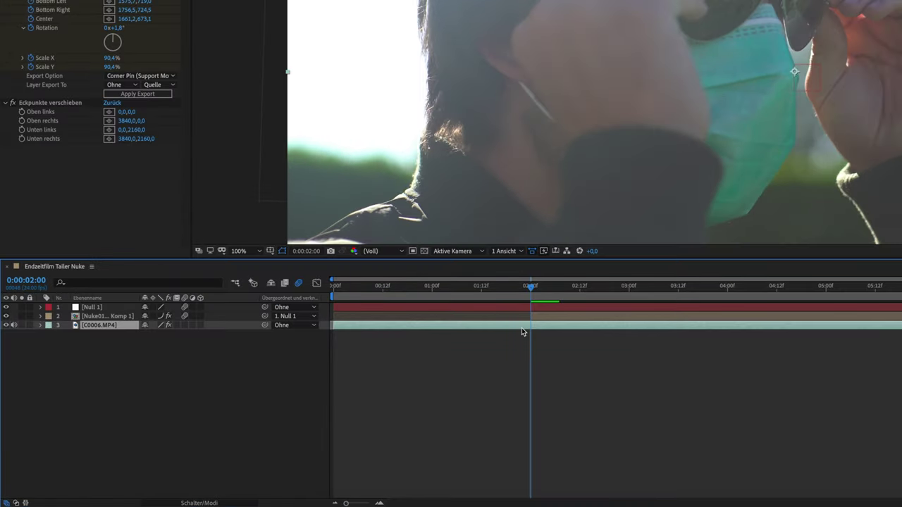
key("ctrl+d")
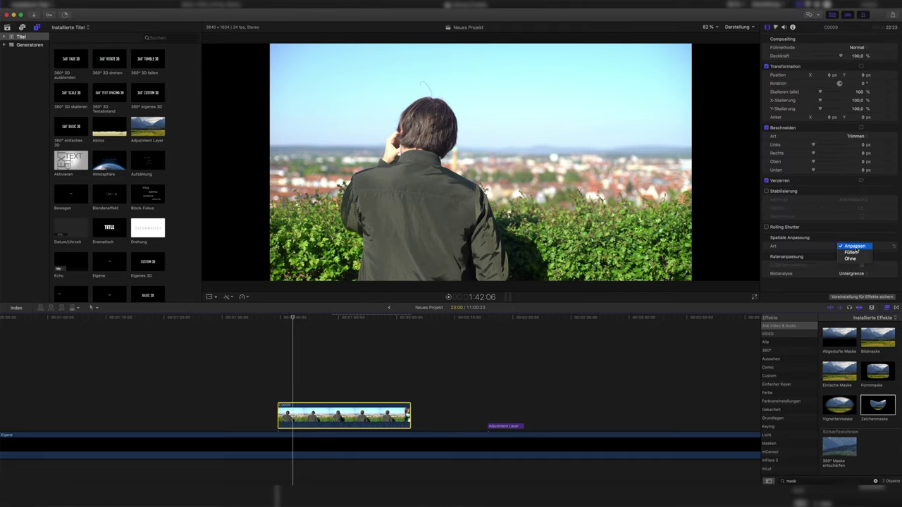
Step: Set the clip to fill the frame and raise the mushroom cloud above the skyline
left_click(853, 252)
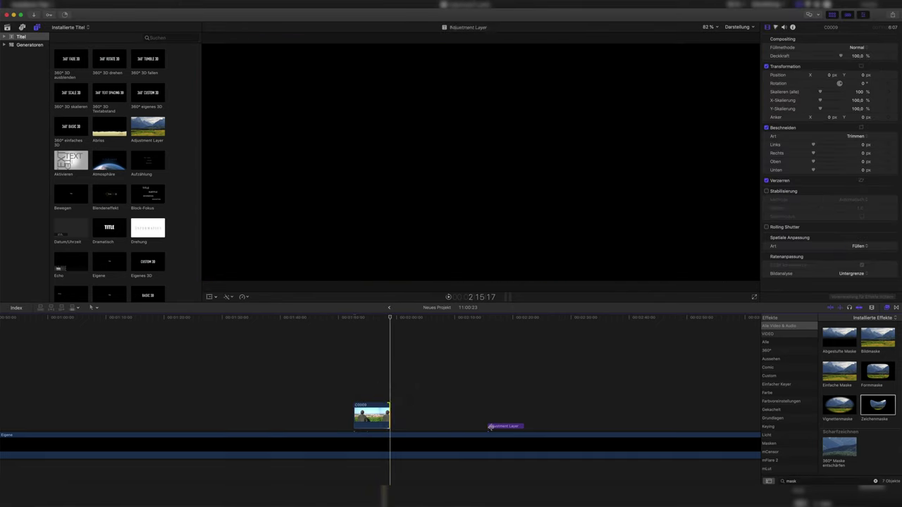
left_click_drag(504, 426, 372, 396)
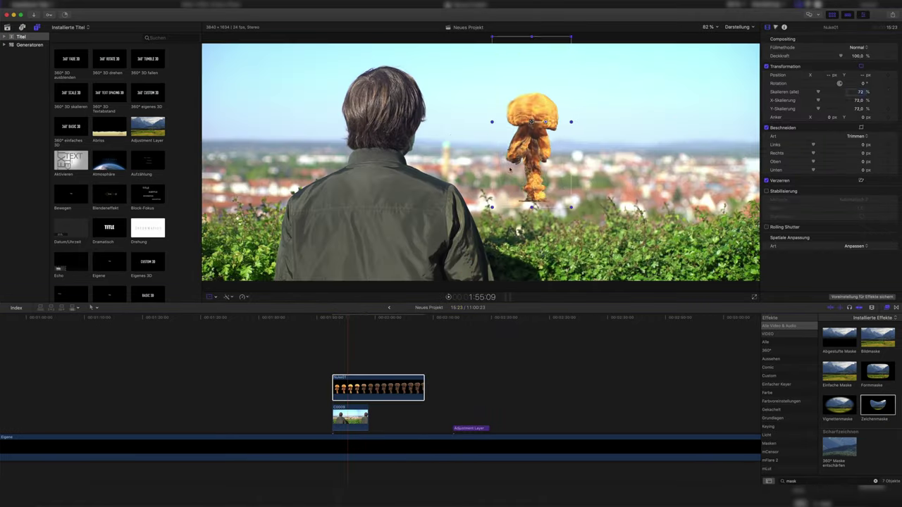
left_click_drag(510, 169, 530, 160)
Step: Place a draw-masked copy of C0008 above the nuke and Gaussian-blur Nuke01
left_click(349, 409)
mouse_move(349, 400)
left_mouse_down()
mouse_move(349, 335)
mouse_move(350, 356)
left_mouse_up()
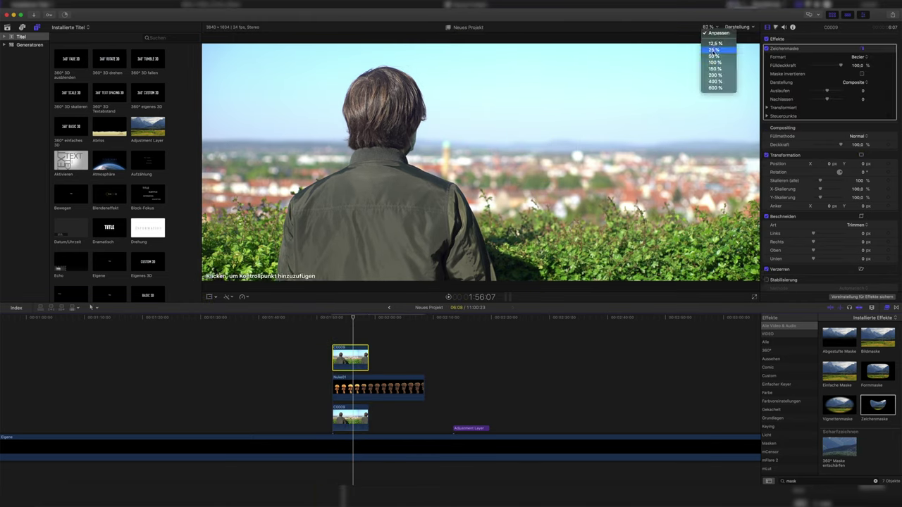
left_click(714, 79)
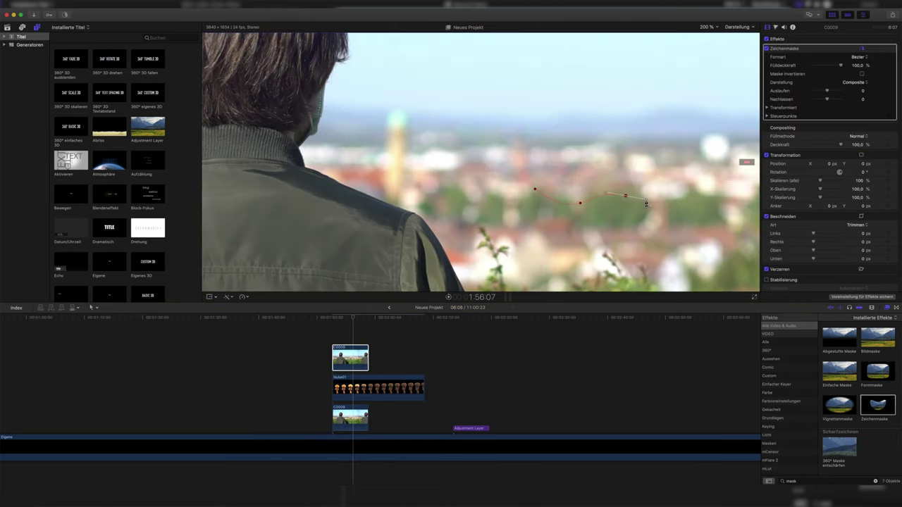
key("shift+z")
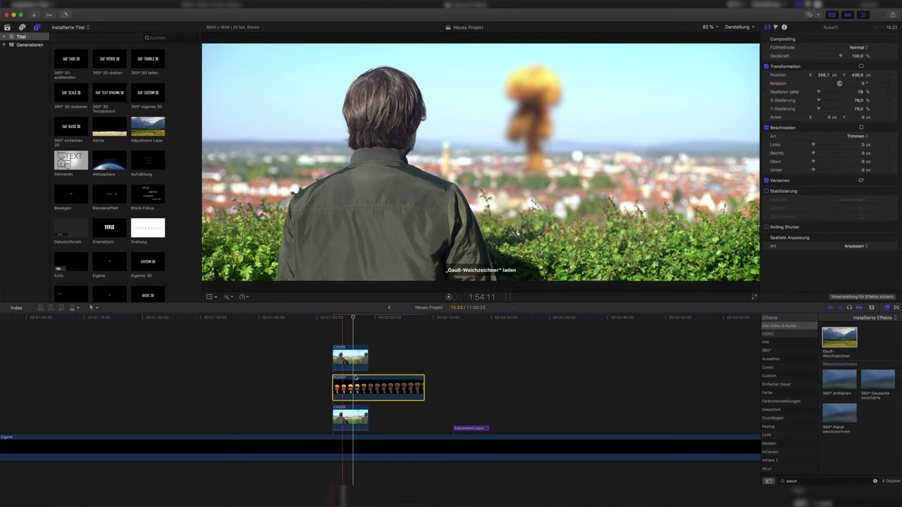
left_click_drag(356, 378, 357, 381)
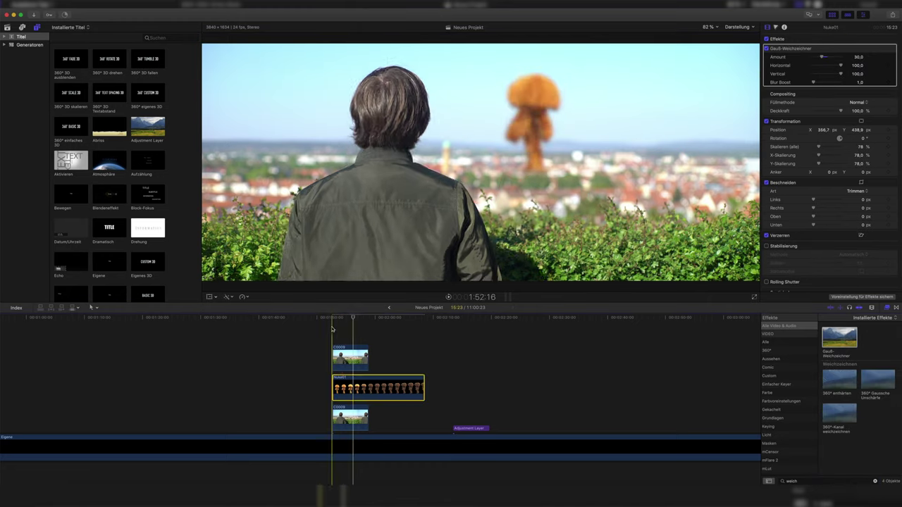